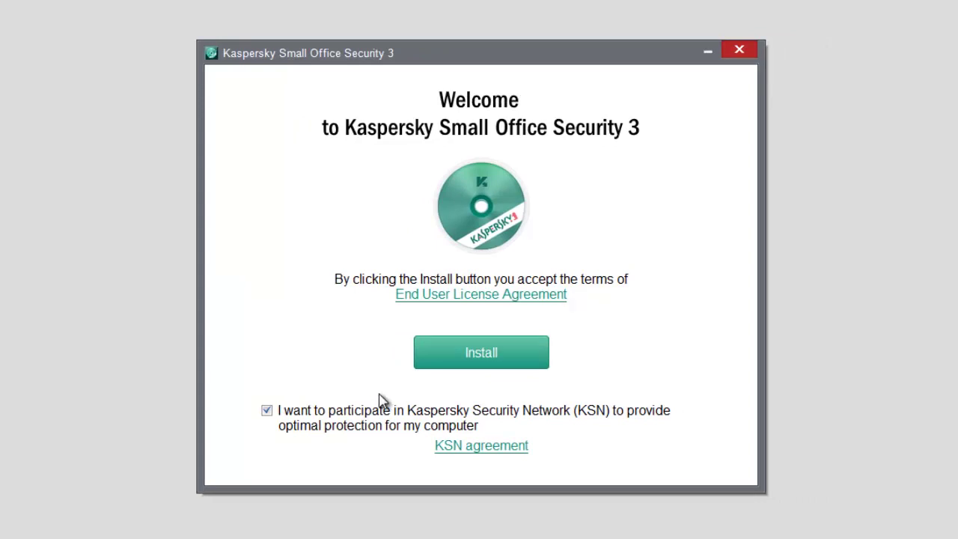
- Read the End User License Agreement and KSN agreement, then uncheck KSN participation
click(405, 308)
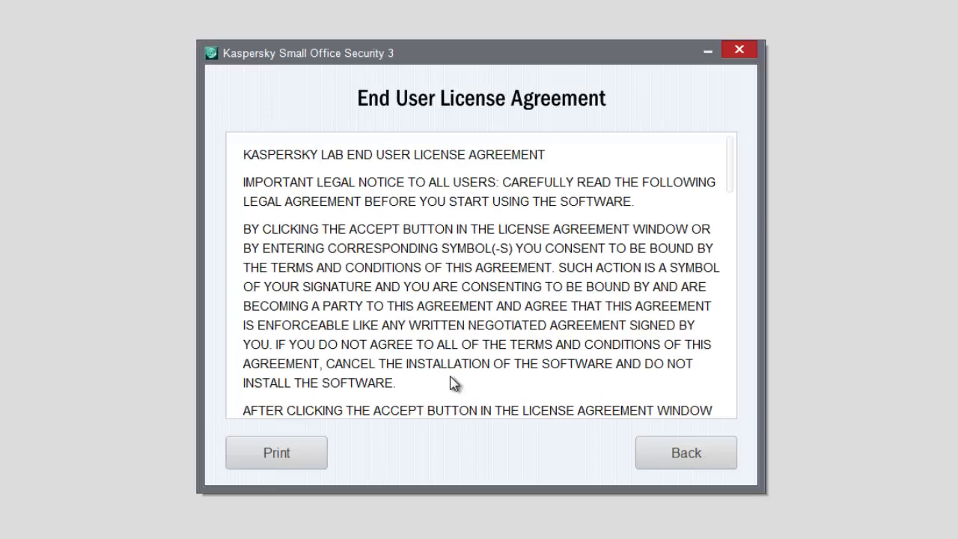
click(653, 462)
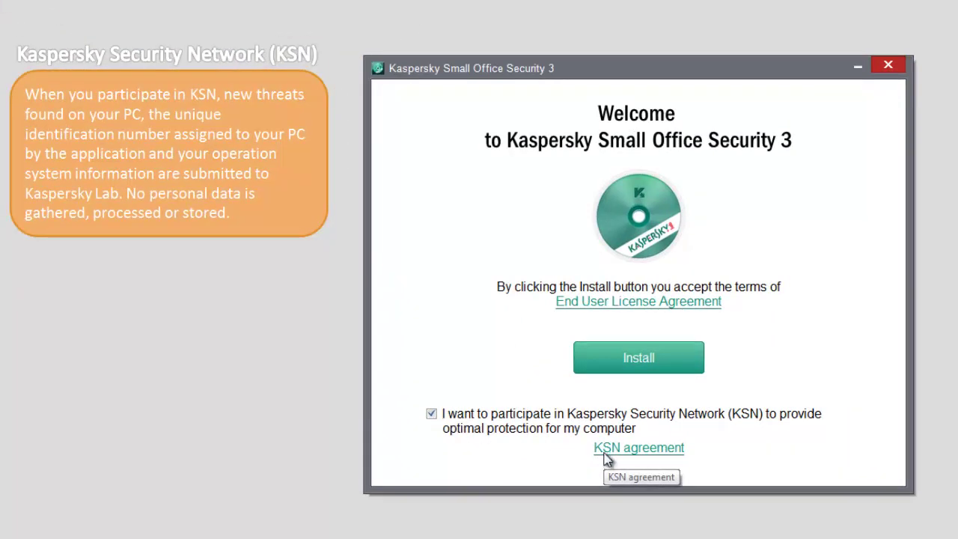
click(605, 452)
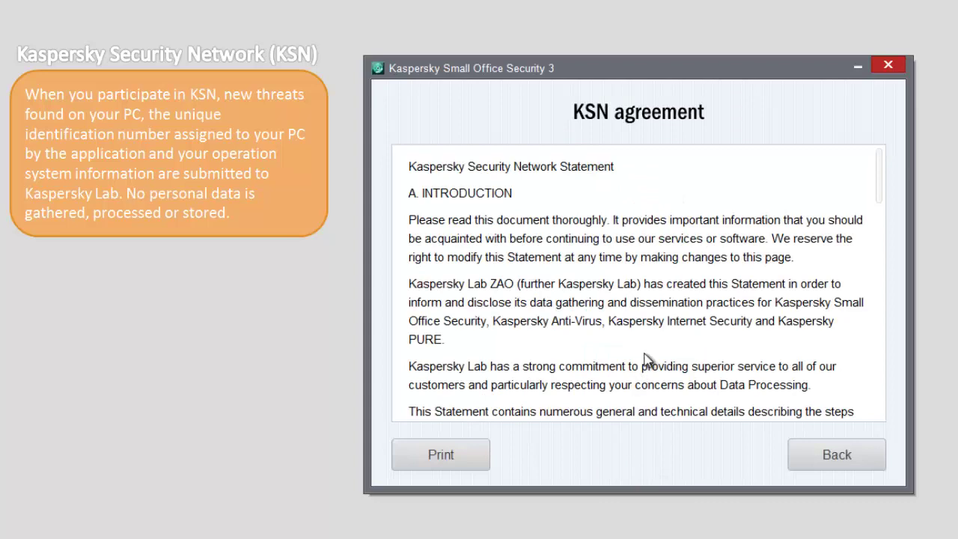
scroll(648, 359, down, 3)
scroll(648, 359, down, 3)
scroll(647, 360, down, 3)
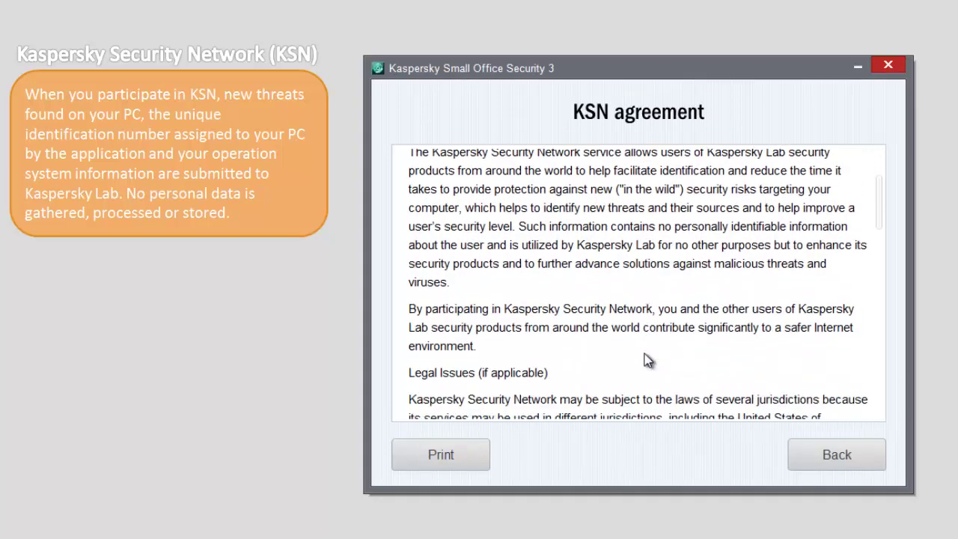
scroll(648, 359, down, 1)
scroll(648, 360, down, 3)
scroll(647, 359, down, 3)
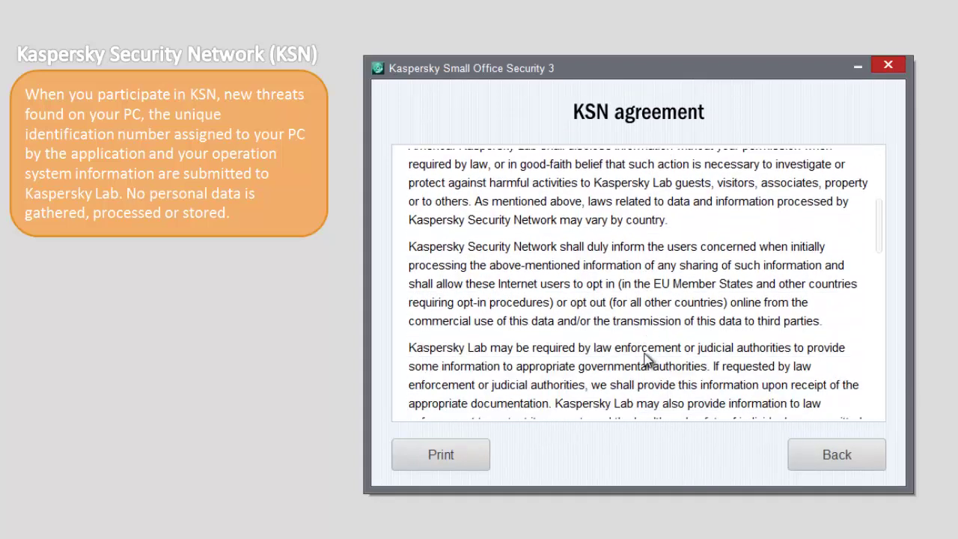
scroll(648, 360, down, 5)
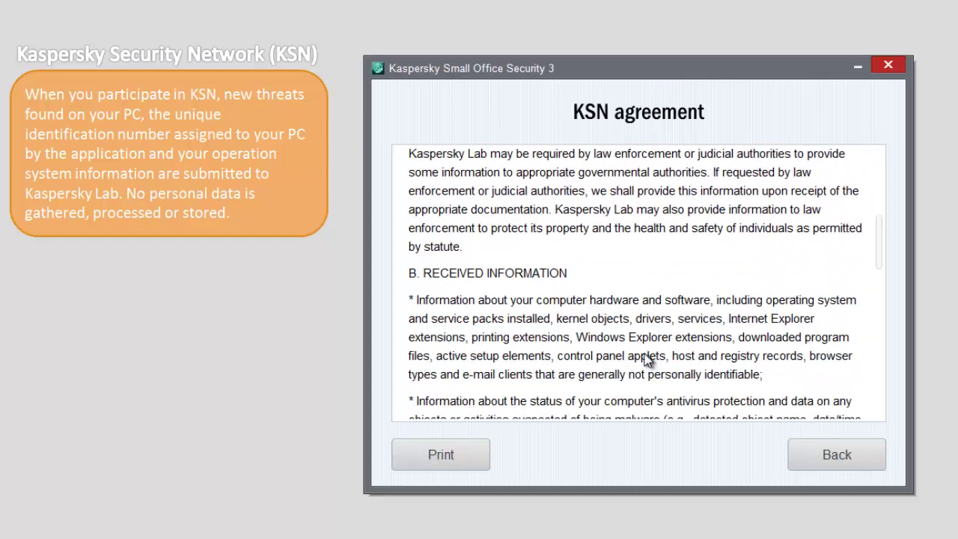
scroll(648, 360, down, 3)
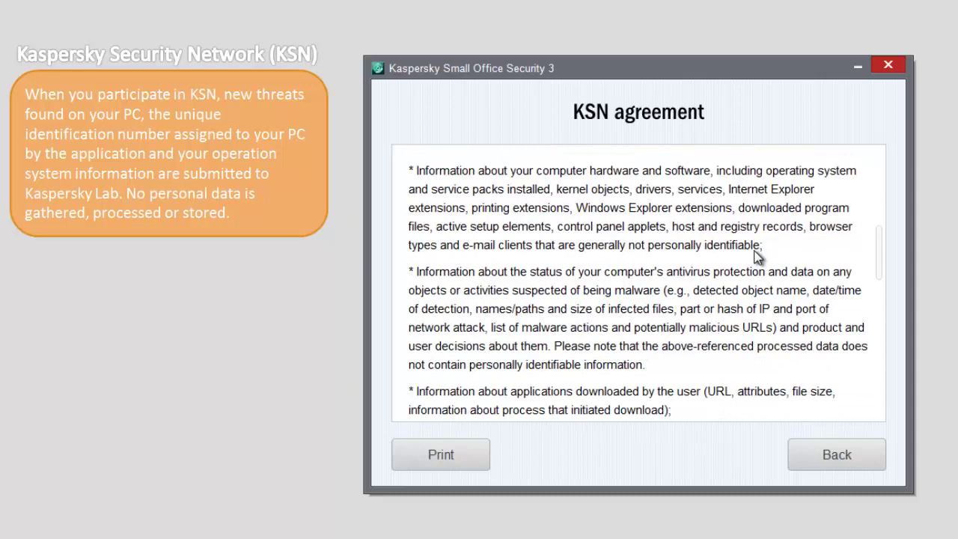
click(809, 462)
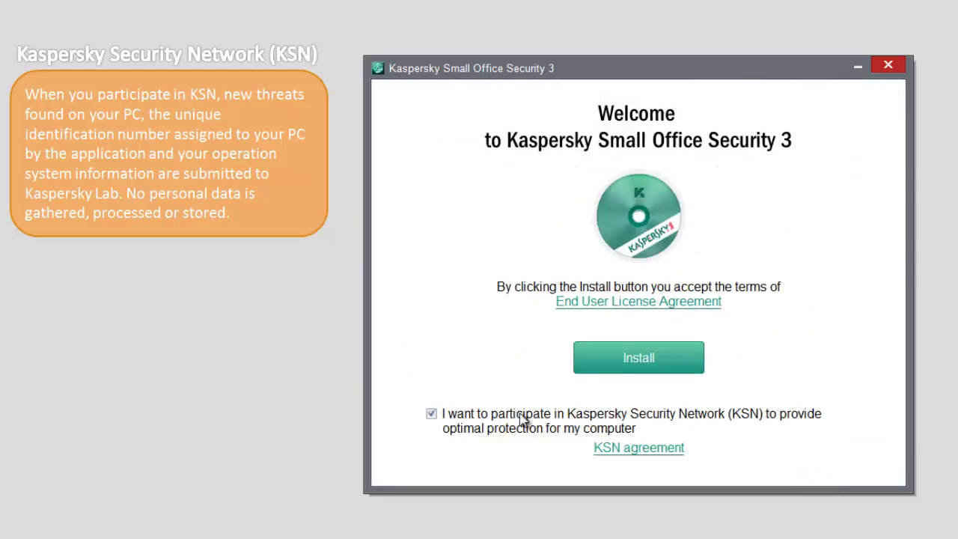
click(432, 416)
- Start the Kaspersky Small Office Security 3 installation
click(592, 363)
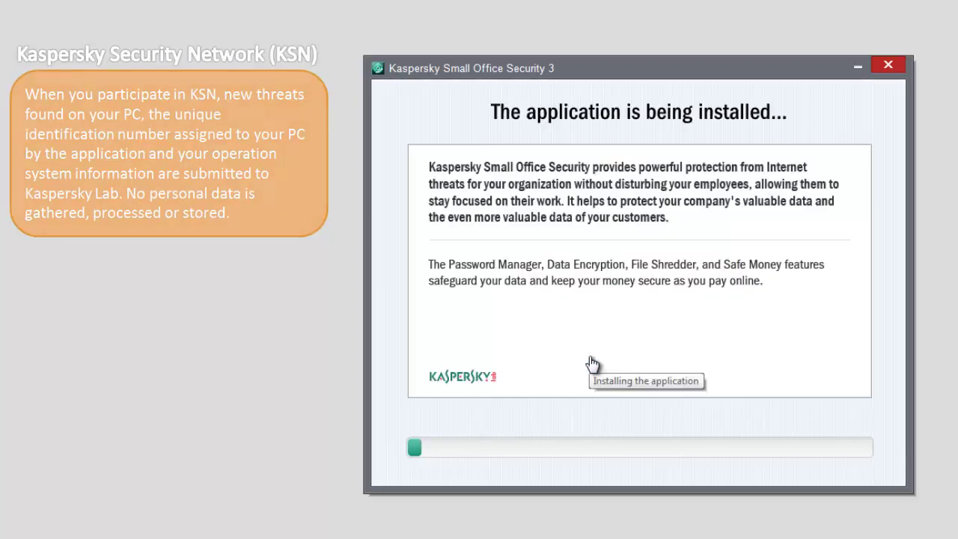